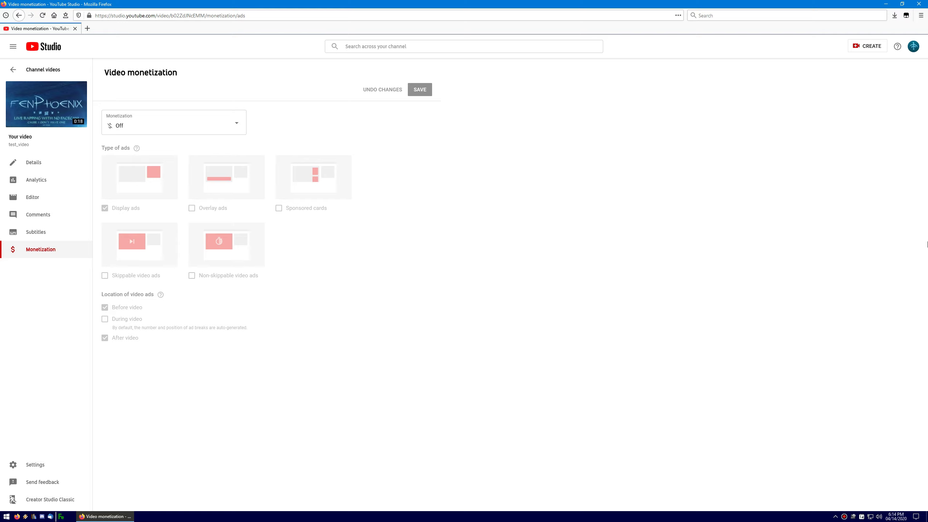
# - Look through the saved details of a Dark Mod playlist for reference
pyautogui.click(174, 81)
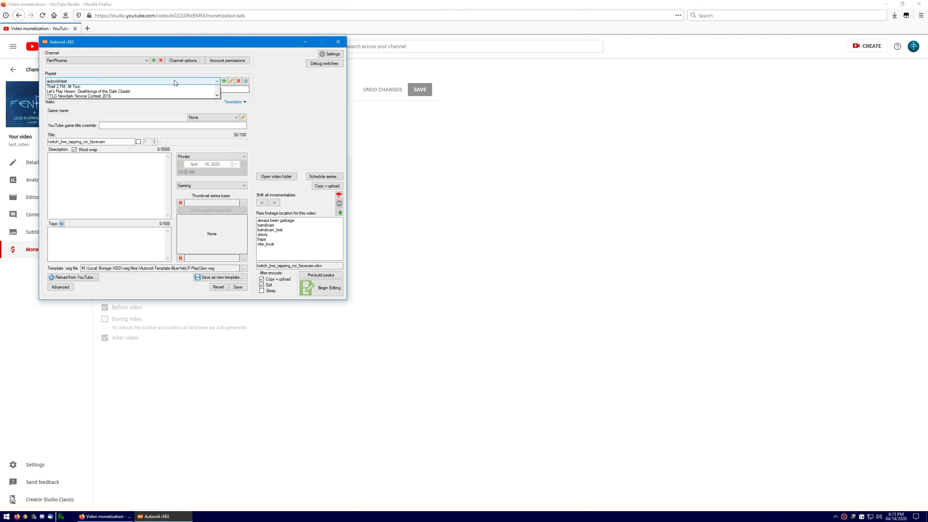
pyautogui.click(151, 115)
pyautogui.press('Down')
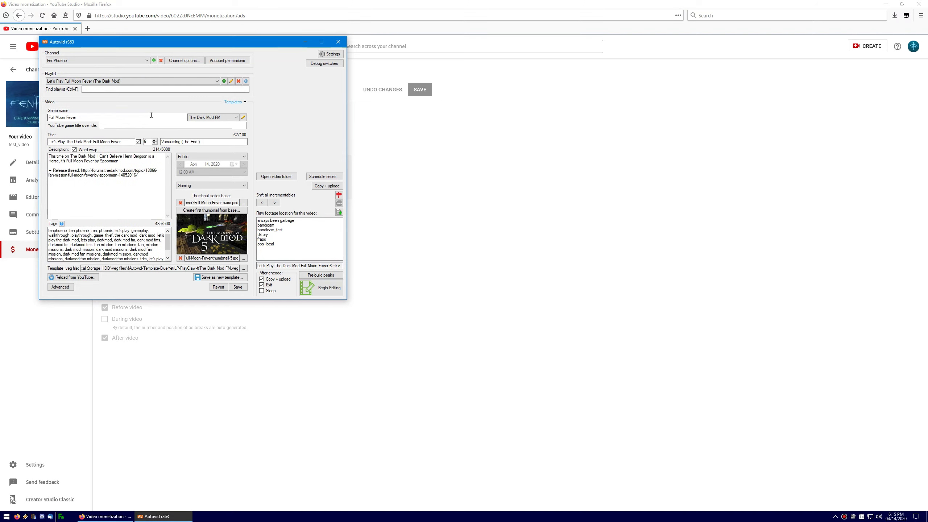
pyautogui.press('Down')
pyautogui.press('Down')
pyautogui.press('Down')
pyautogui.press('Down')
pyautogui.press('Down')
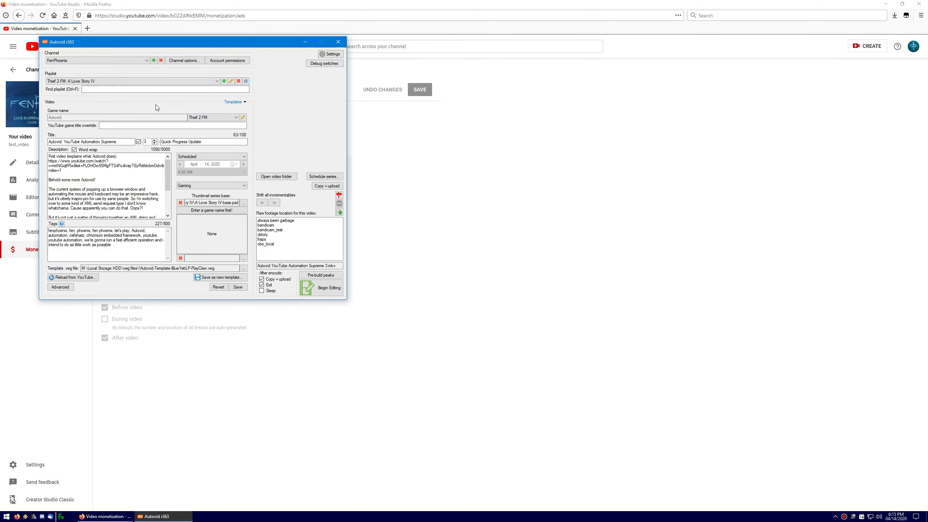
pyautogui.press('Down')
pyautogui.press('Down')
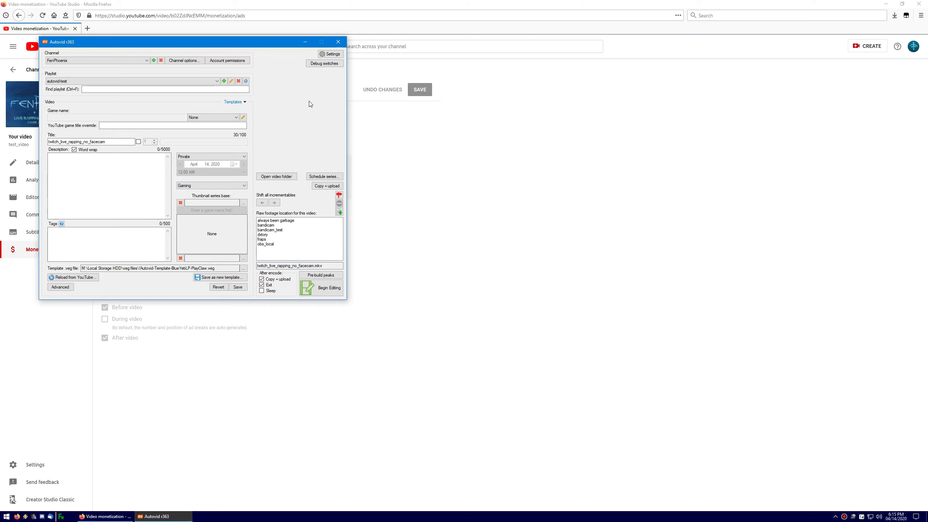
# - Bring up the test video's details with the additional fields shown
pyautogui.click(106, 516)
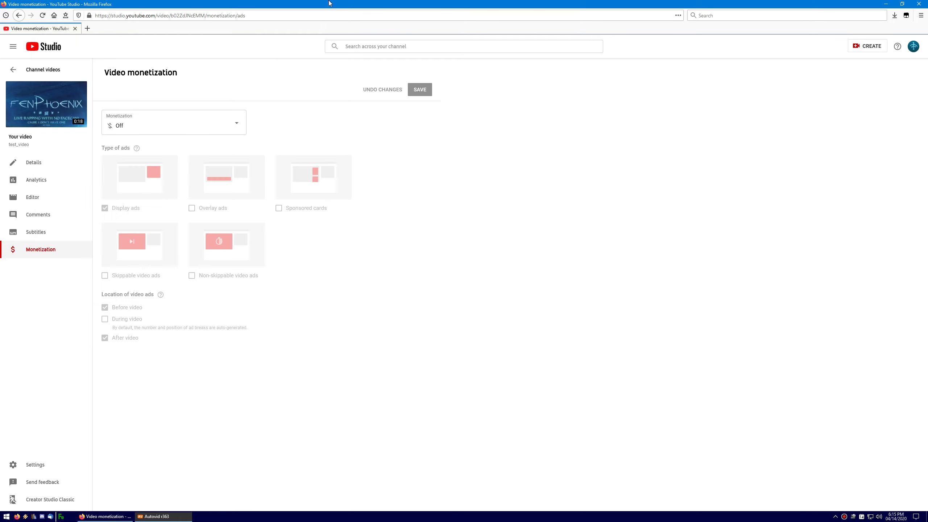
pyautogui.click(54, 165)
pyautogui.click(154, 95)
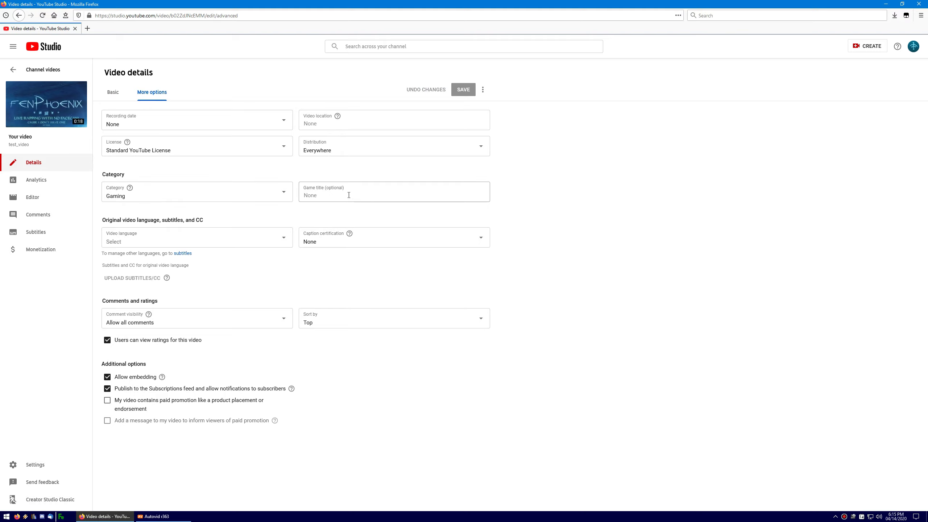
# - Set the game title to Thief II (2000) from the suggestions and save the change
pyautogui.click(363, 195)
pyautogui.write('Thief II')
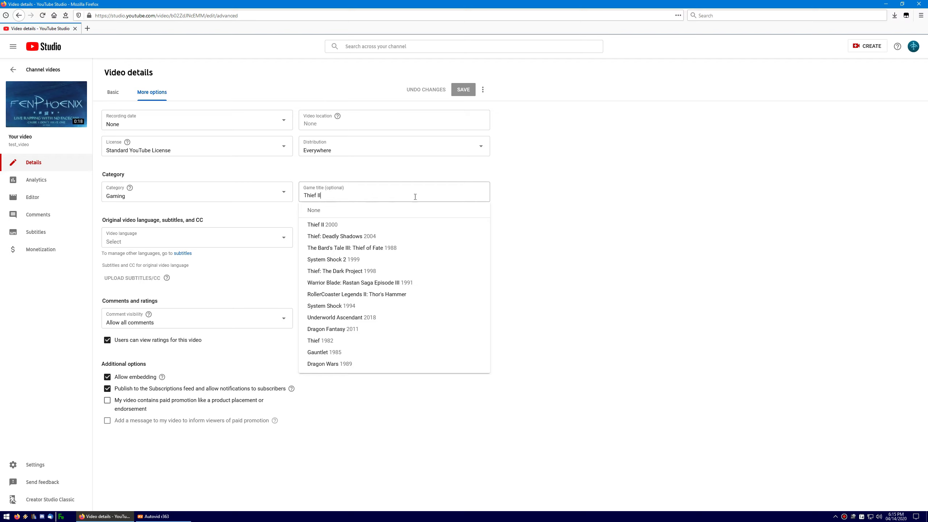
pyautogui.click(490, 213)
pyautogui.click(373, 197)
pyautogui.write('T')
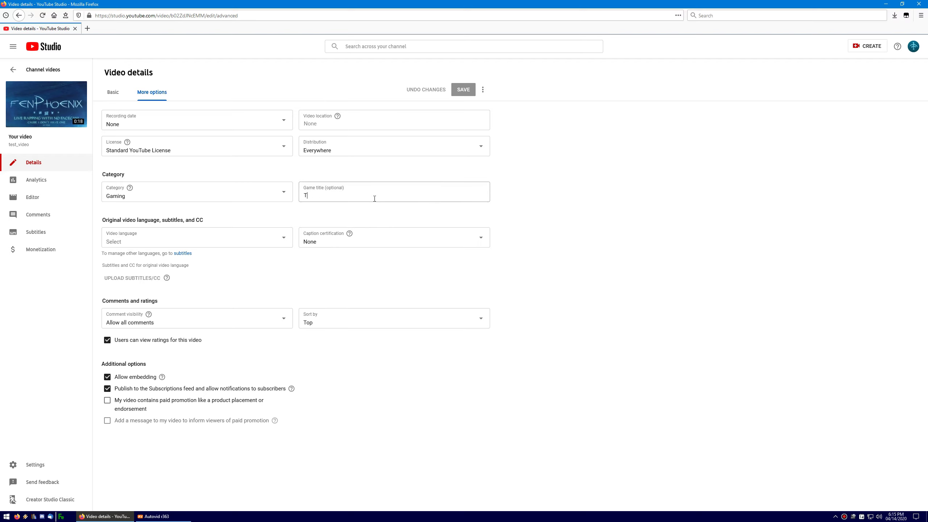
pyautogui.write('hief')
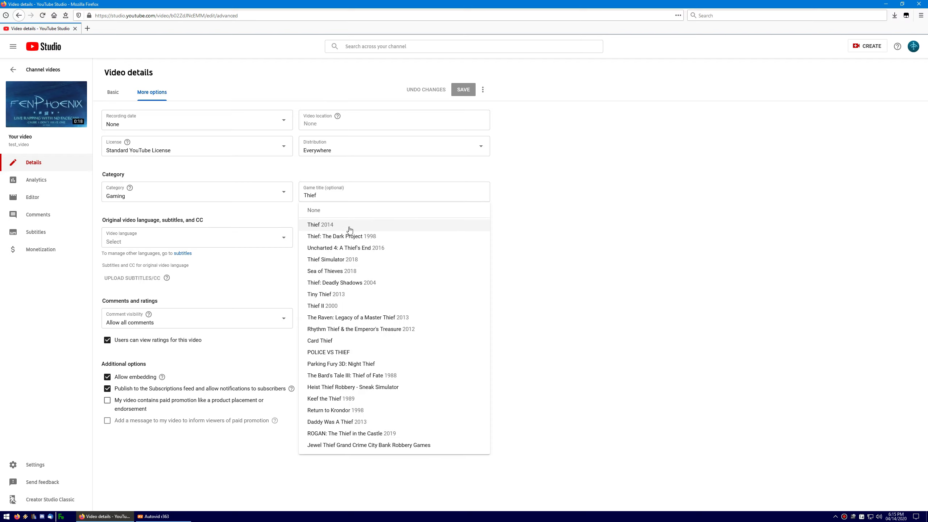
pyautogui.write(' II')
pyautogui.click(419, 225)
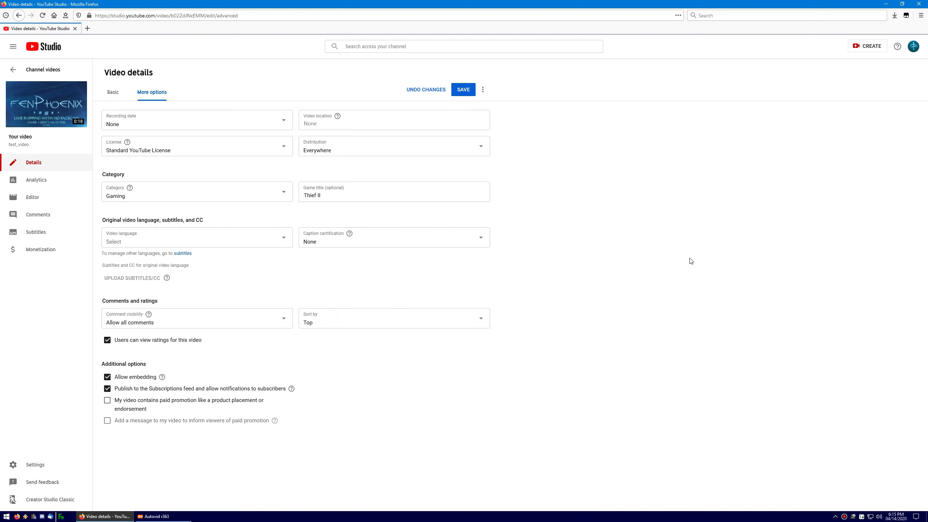
pyautogui.click(464, 89)
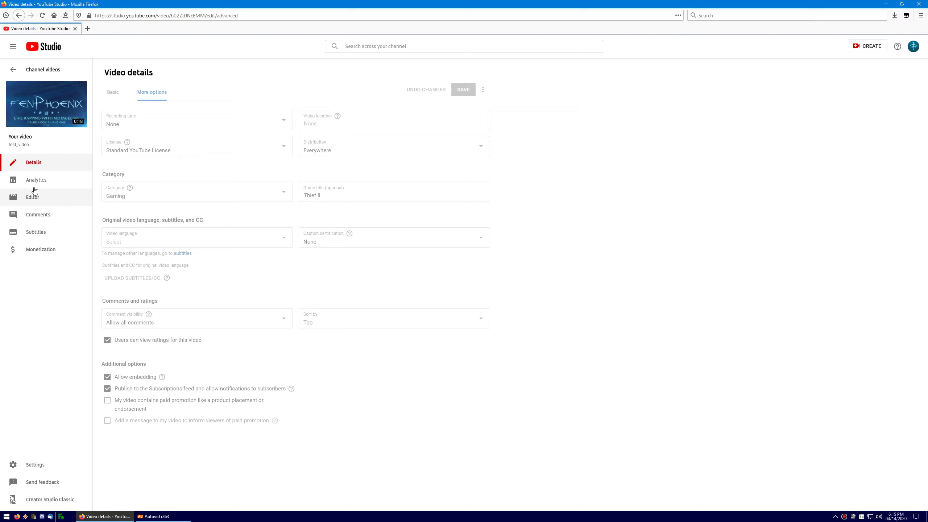
# - Switch monetization to On, reach the self-rating questions, expand Inappropriate language, then cancel so it stays Off
pyautogui.click(41, 250)
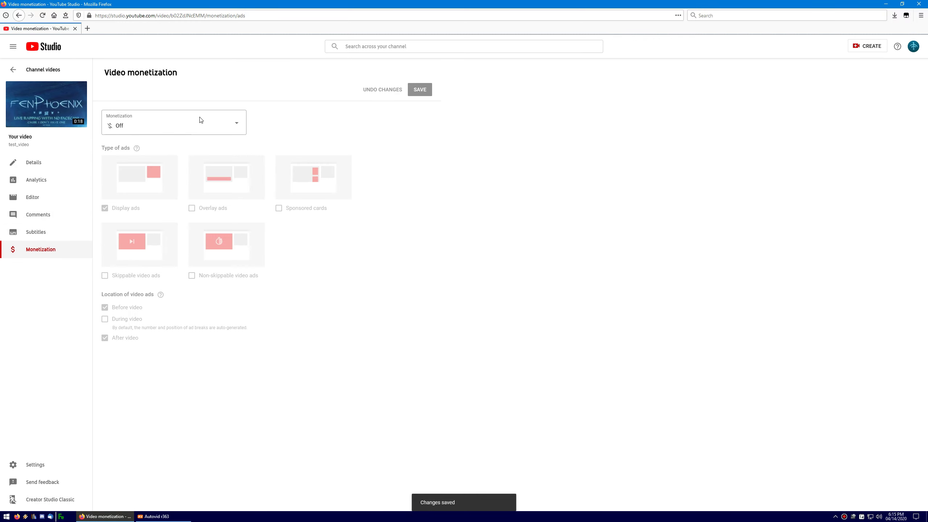
pyautogui.click(229, 125)
pyautogui.click(122, 121)
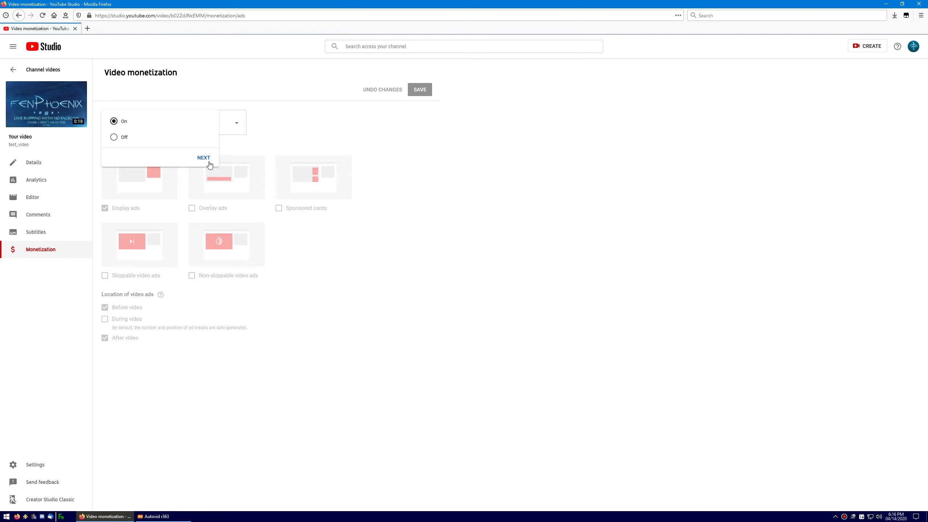
pyautogui.click(208, 162)
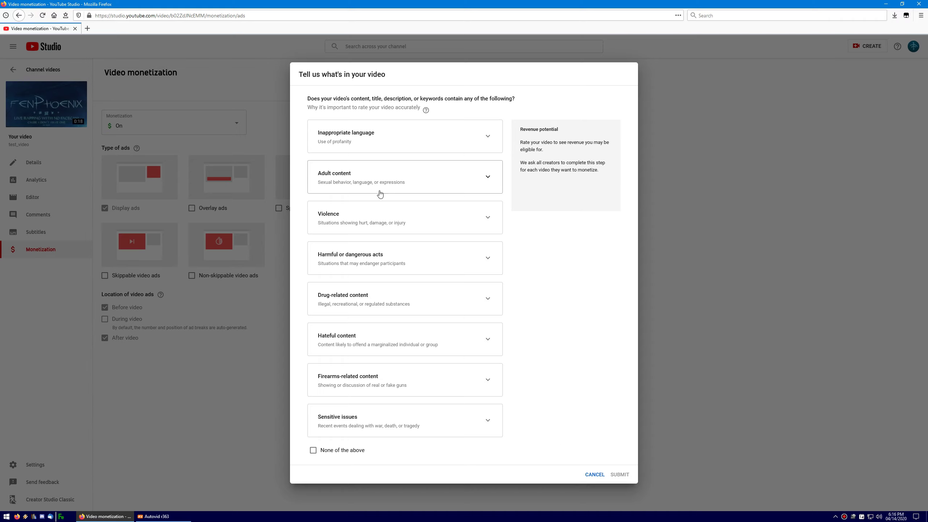
pyautogui.click(421, 137)
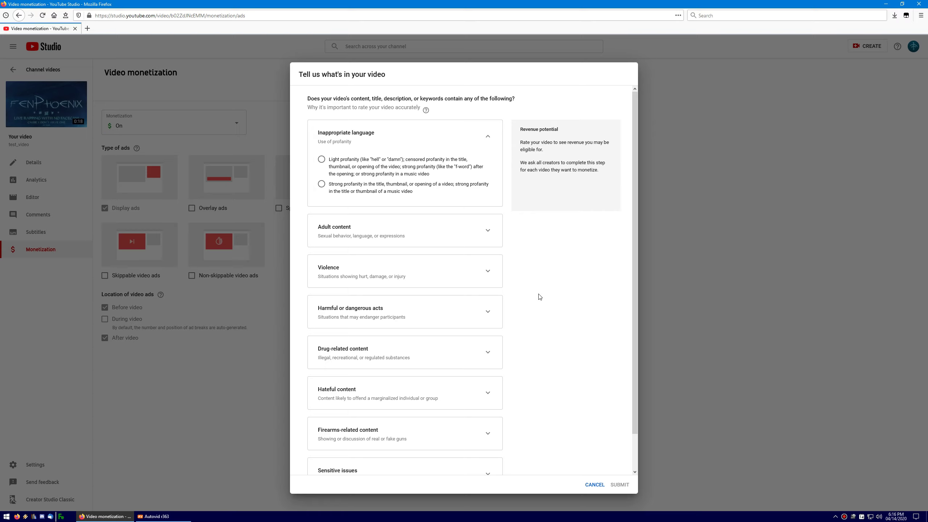
pyautogui.click(594, 484)
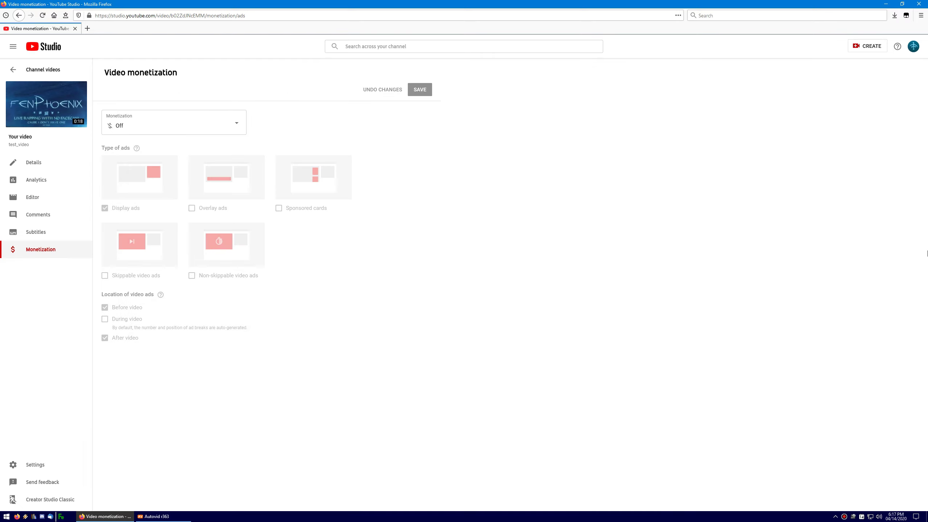